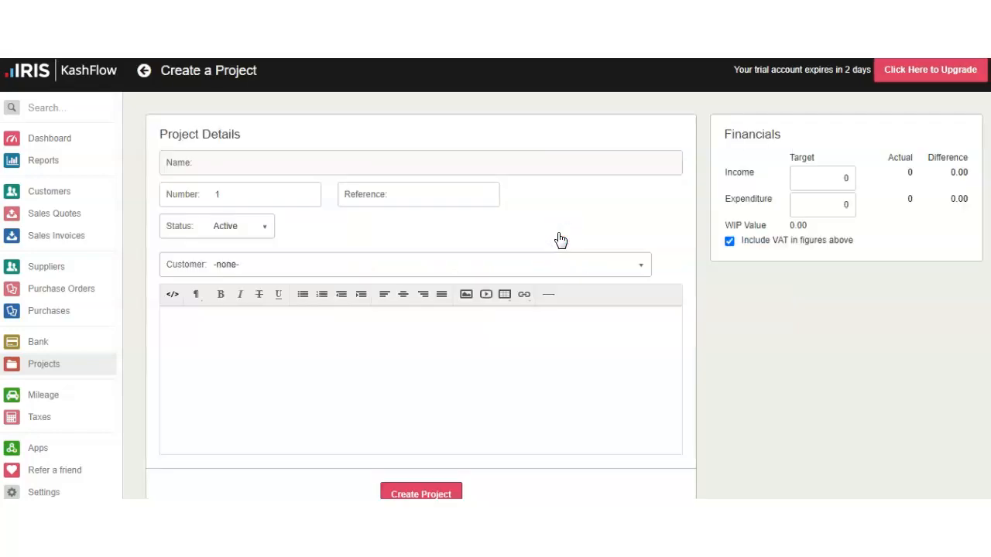
- Name the project "Birthday celebration", enter the customer's first name plus FEB22 as the reference, and assign the individual customer to it
type("Birthday celebration")
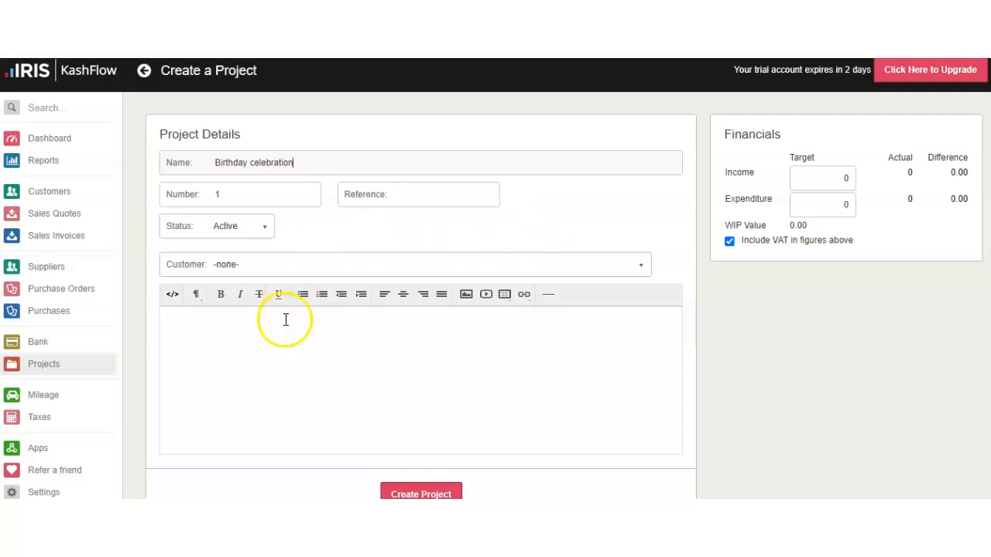
left_click(400, 191)
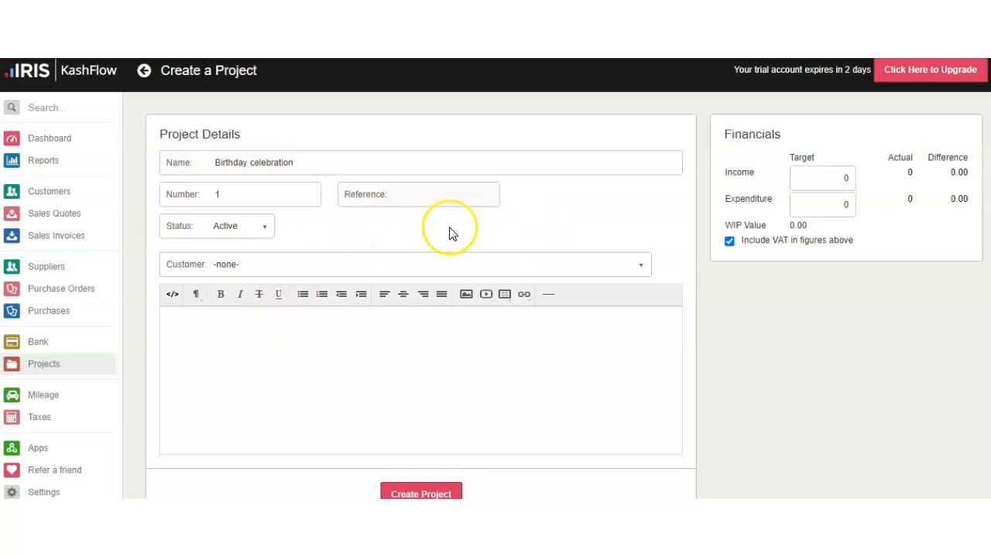
type("GREGORYFEB22")
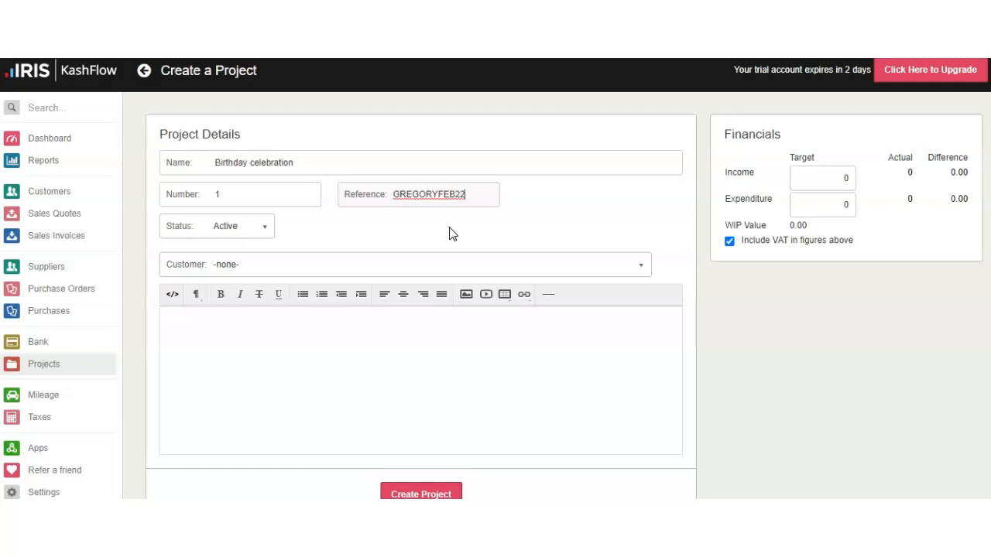
left_click(294, 263)
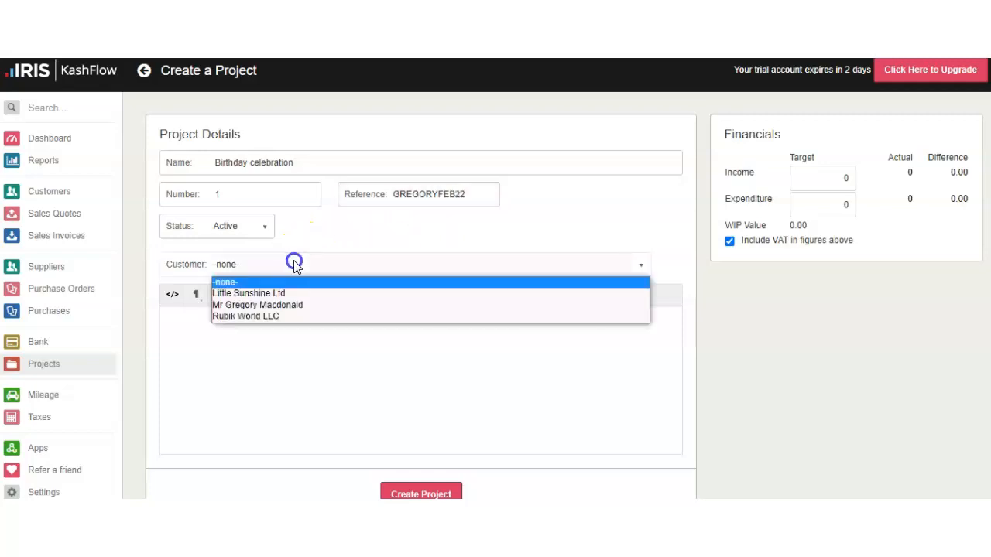
left_click(287, 305)
- Copy the opening sentence about the birthday party request from the Sales Quote page of Examples.pdf into the project description
left_click(286, 330)
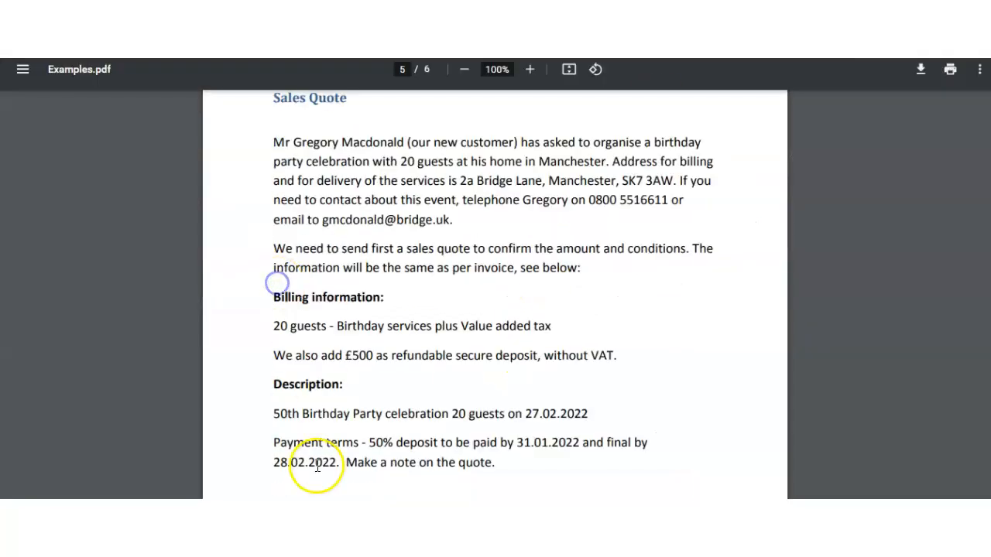
left_click_drag(275, 144, 609, 161)
key("ctrl+c")
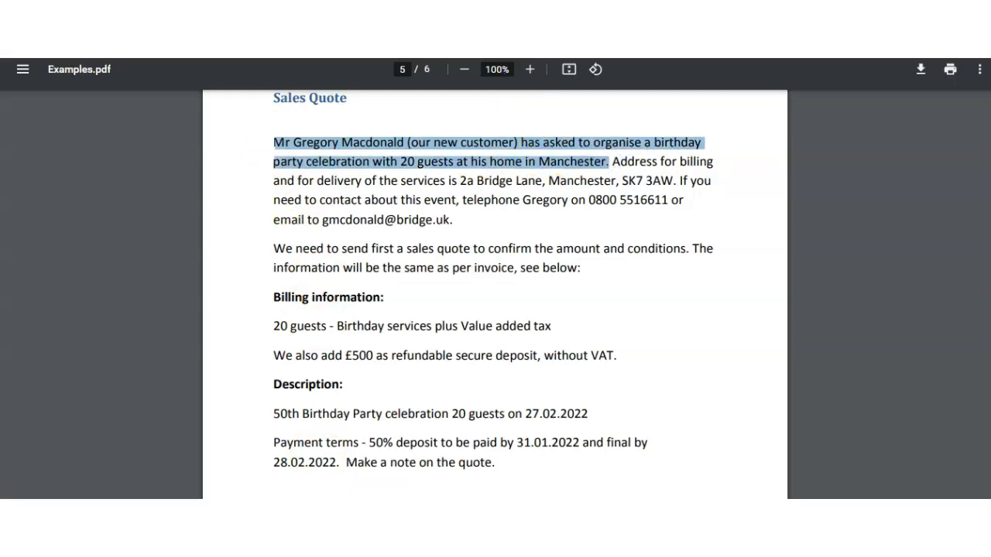
left_click(265, 361)
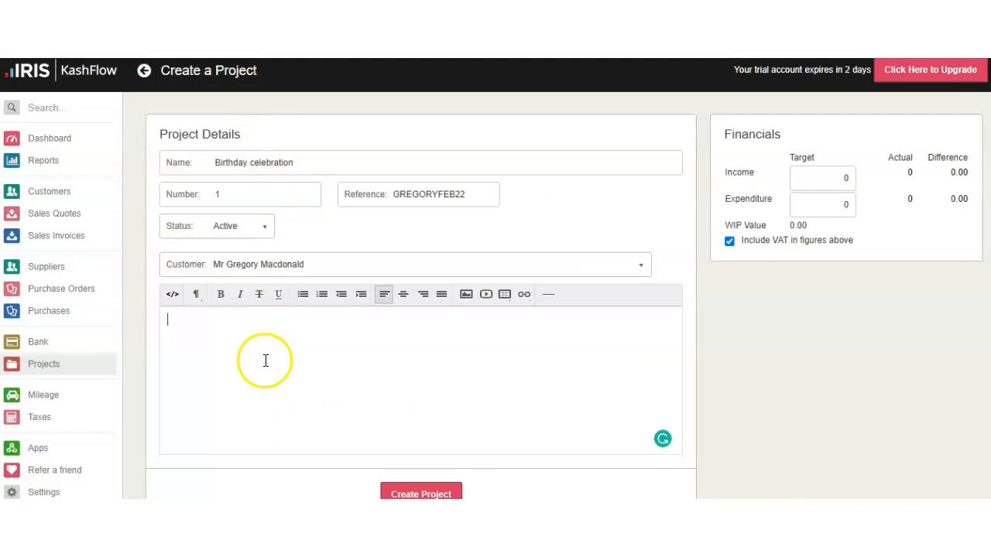
key("ctrl+v")
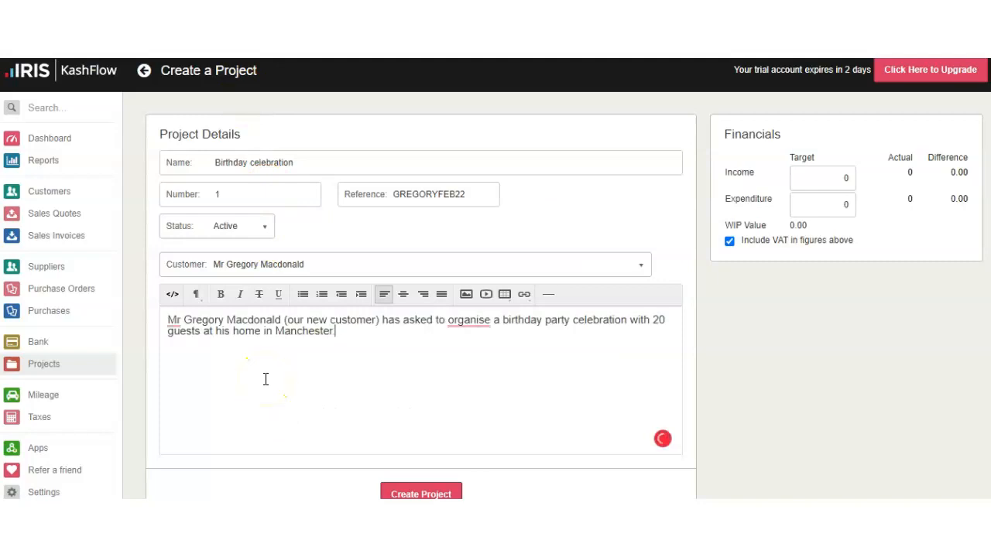
- Check the Birthday price in Happy Celebrations UK Limited.pdf and add "The income is £50 per guest, 20 guests and VAT exclusive." to the description
left_click(850, 179)
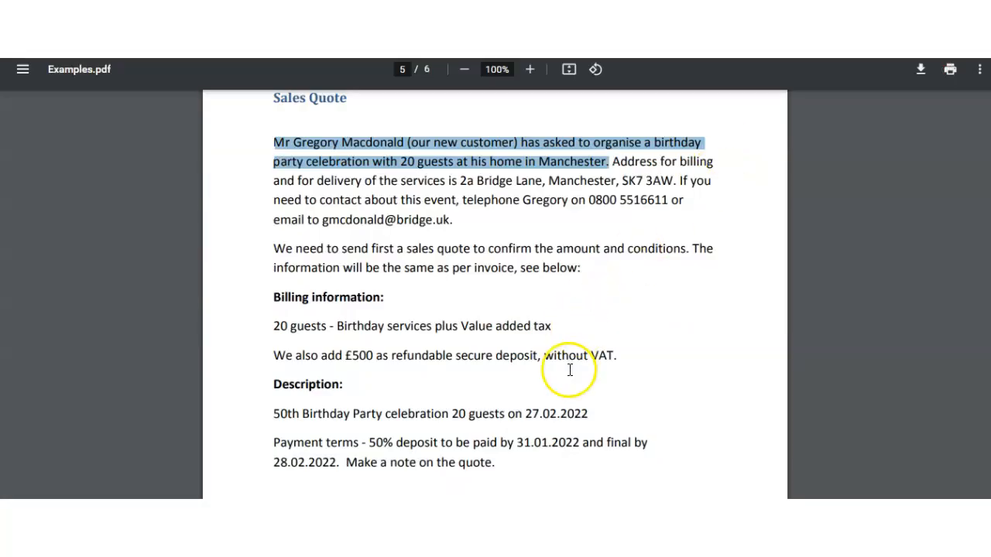
left_click(470, 365)
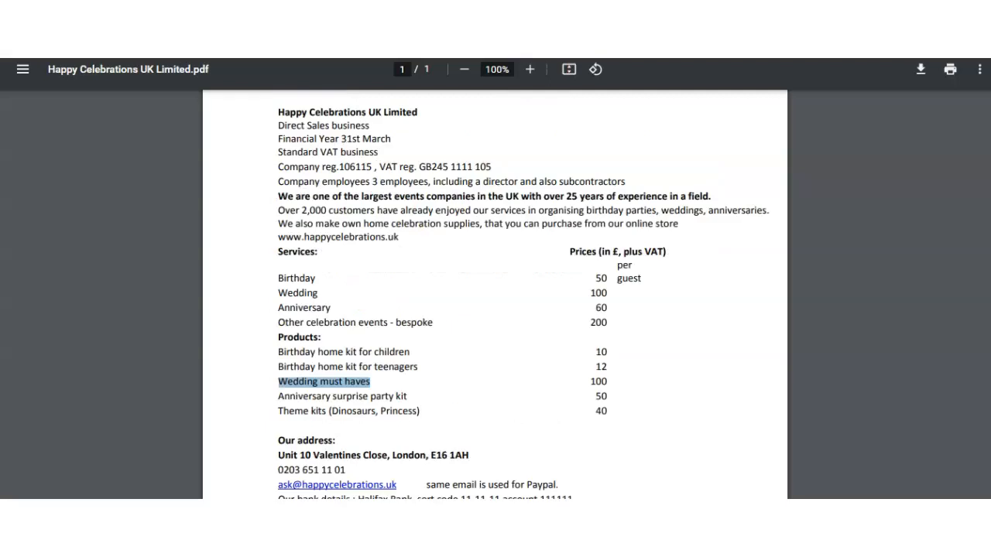
left_click(311, 309)
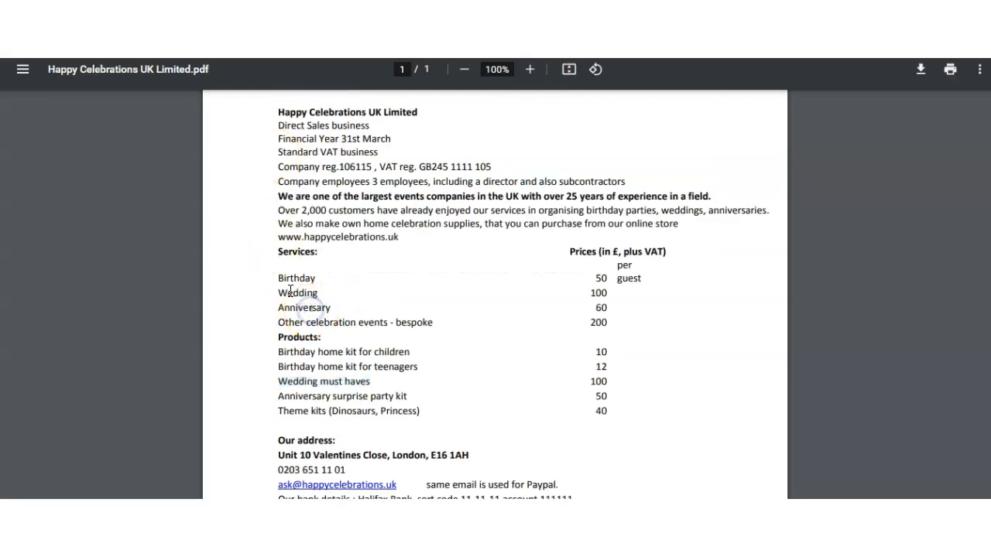
left_click_drag(277, 279, 611, 279)
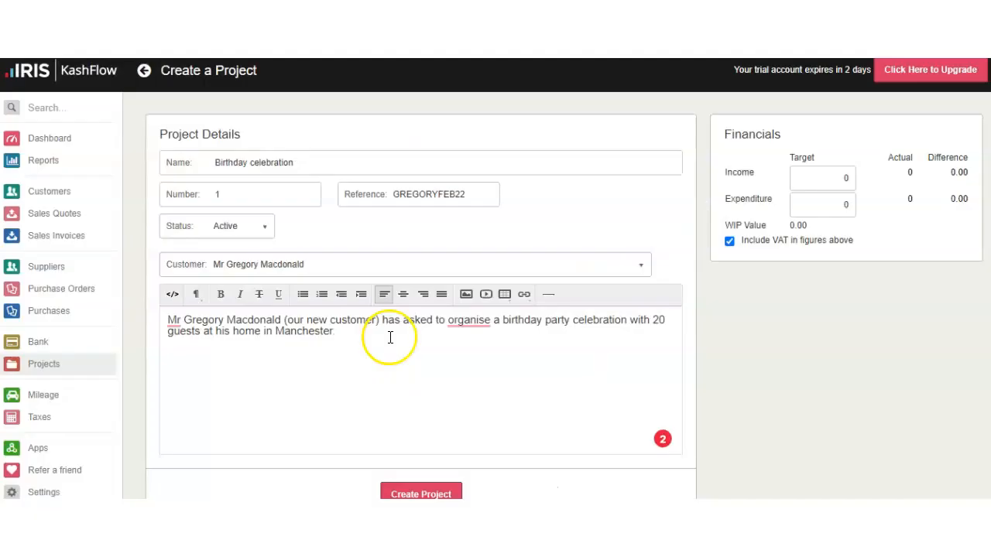
type("The income is")
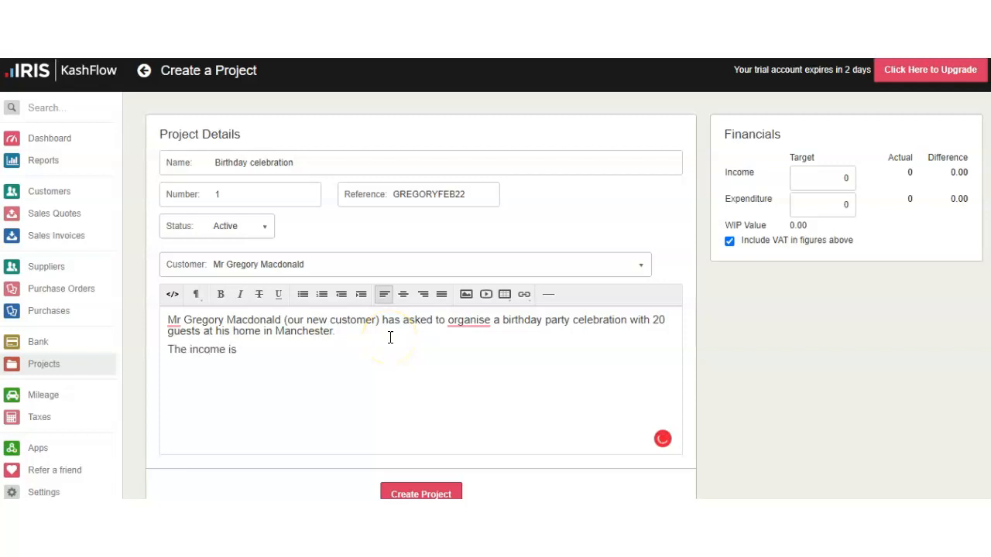
type(" £50 per guest, pl20 guests")
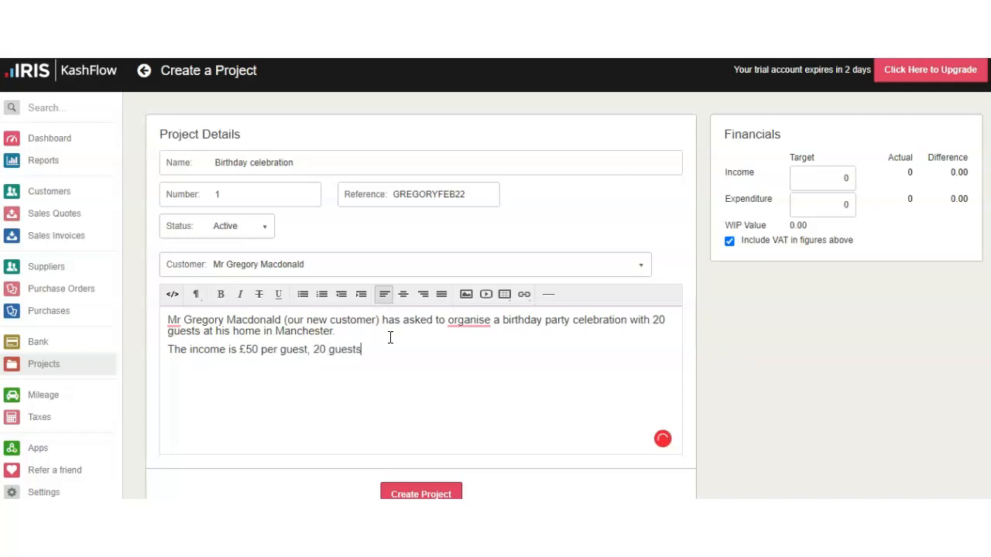
type(" and VAT exclusive.")
- Set the target income to 1000 and the target expenditure to 500, and create the project
left_click(854, 179)
type("1000")
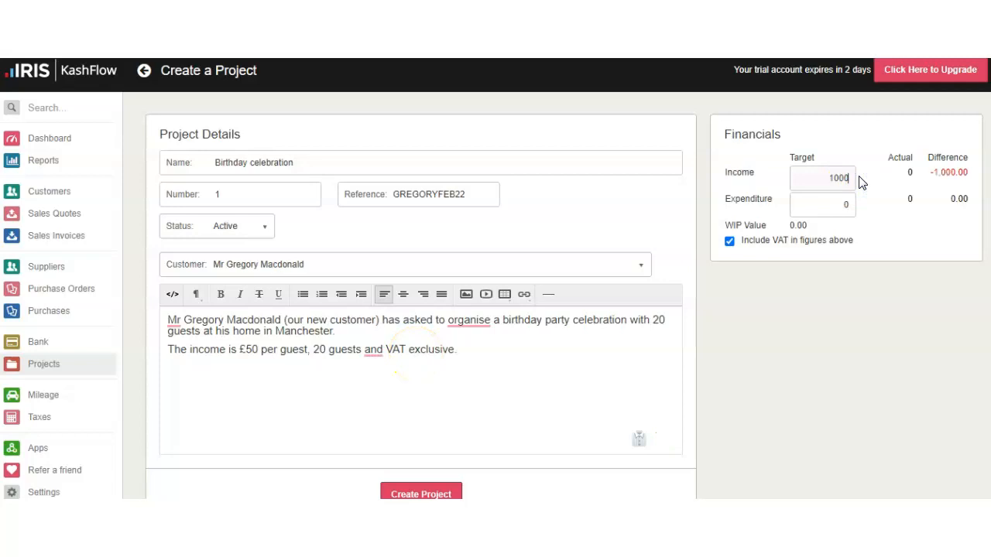
key("Tab")
type("500")
left_click(833, 331)
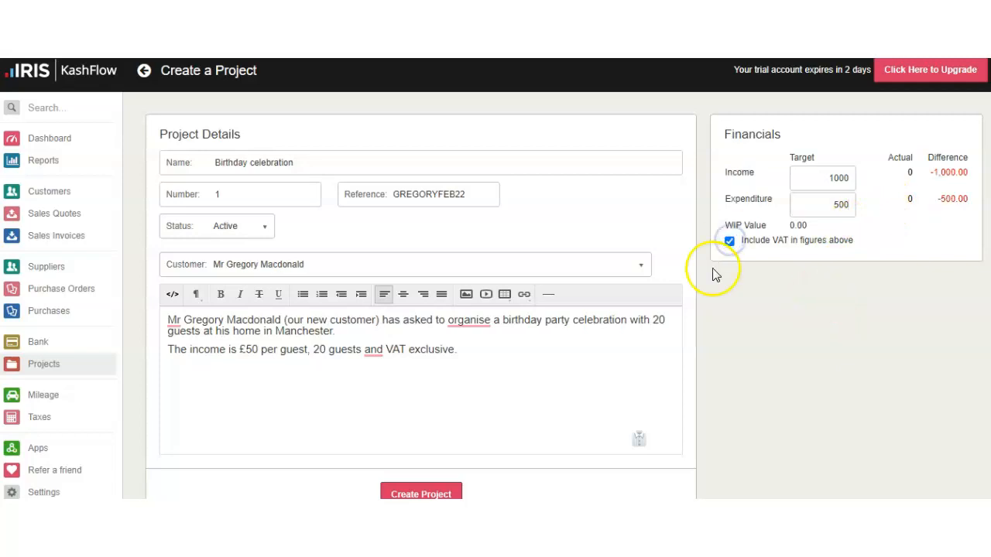
left_click(443, 494)
left_click(498, 392)
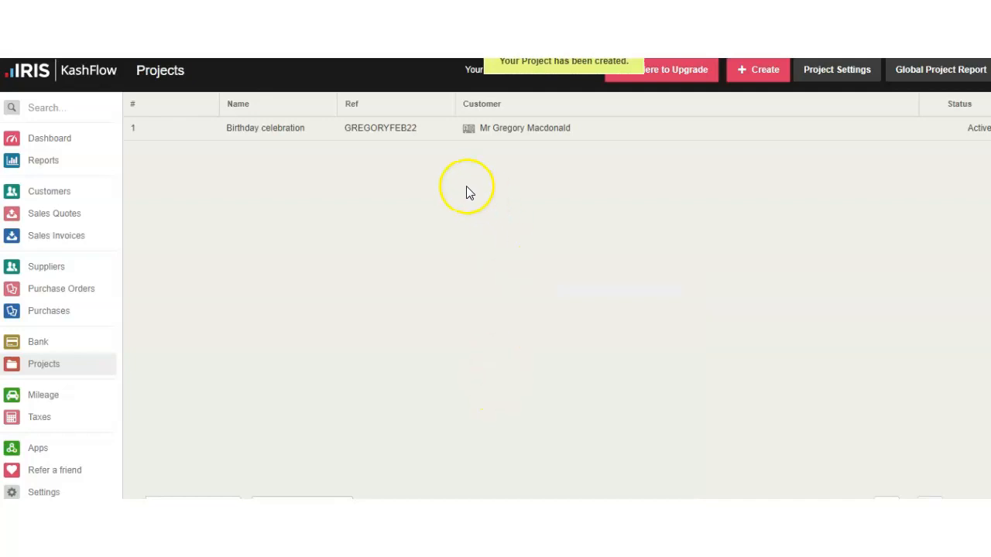
- Open the Birthday celebration project and review its details, financials and available project reports
left_click(255, 137)
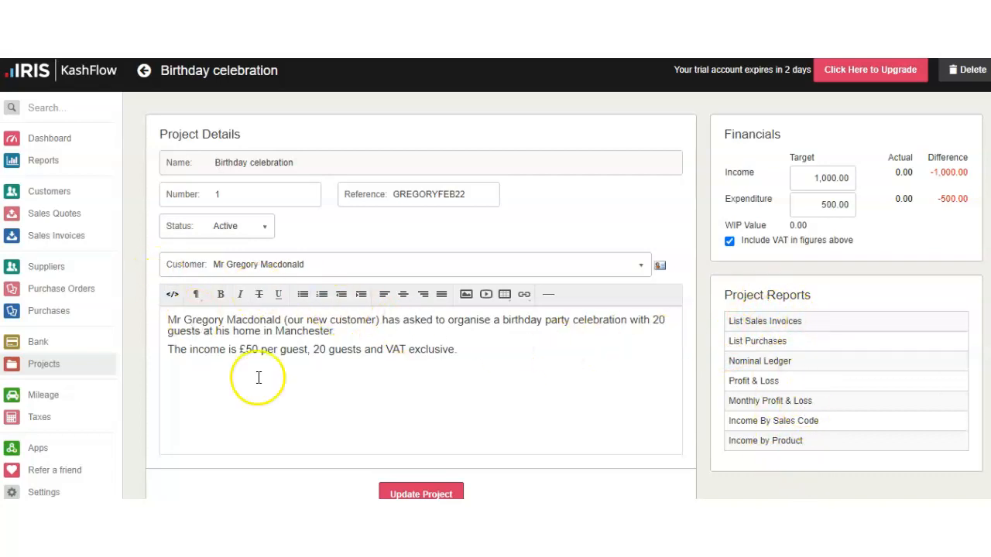
scroll(258, 378, "down", 1)
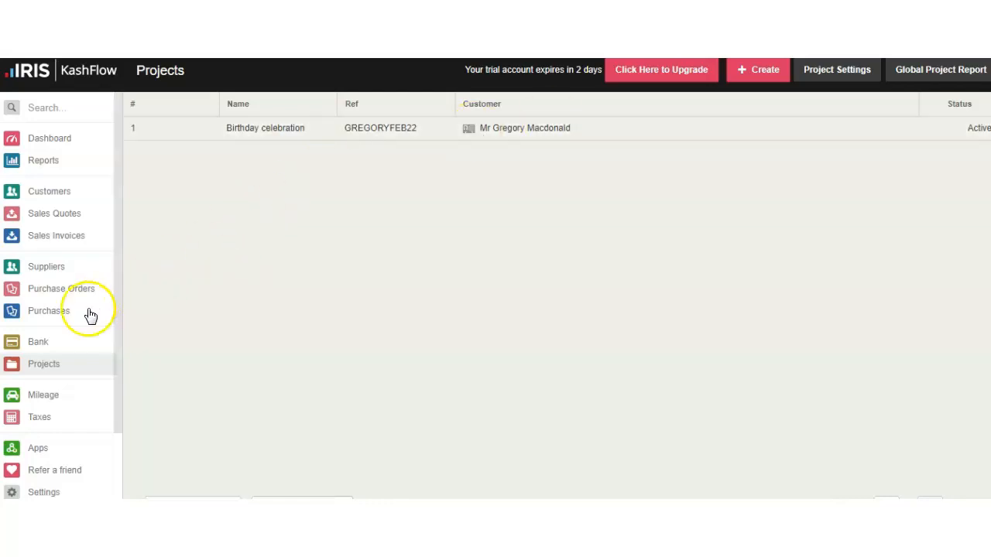
- Assign the Apple UK purchase to the Birthday celebration project and save the purchase
left_click(58, 311)
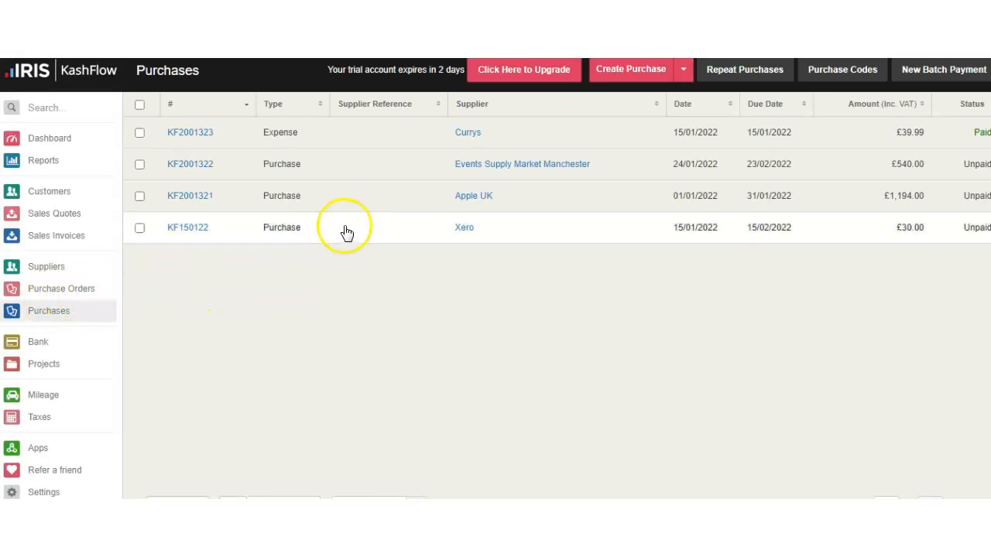
left_click(358, 200)
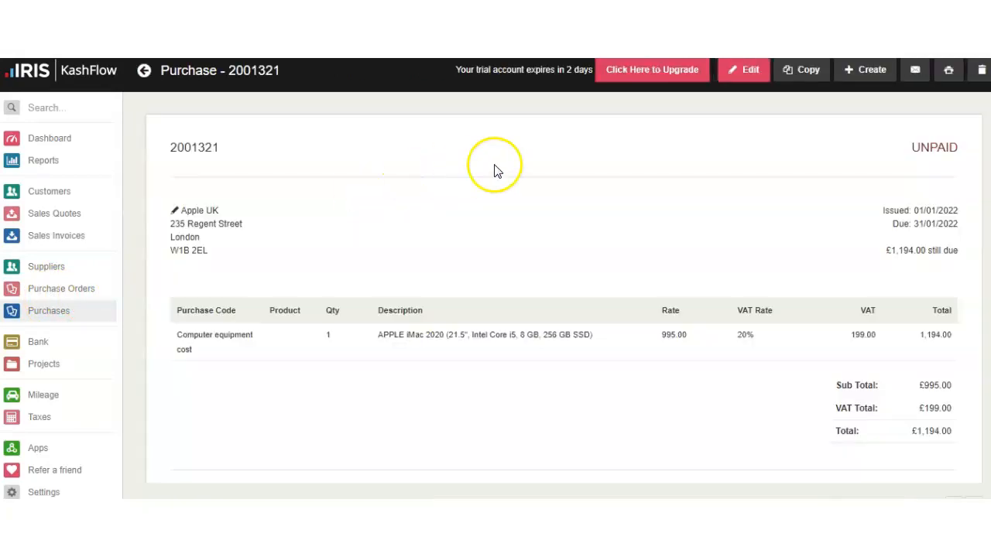
left_click(746, 71)
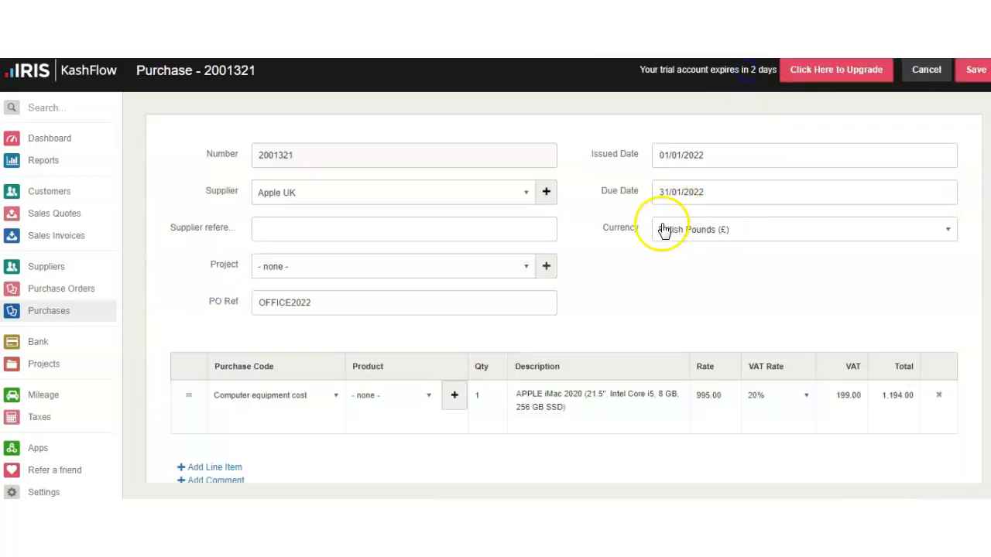
left_click(525, 268)
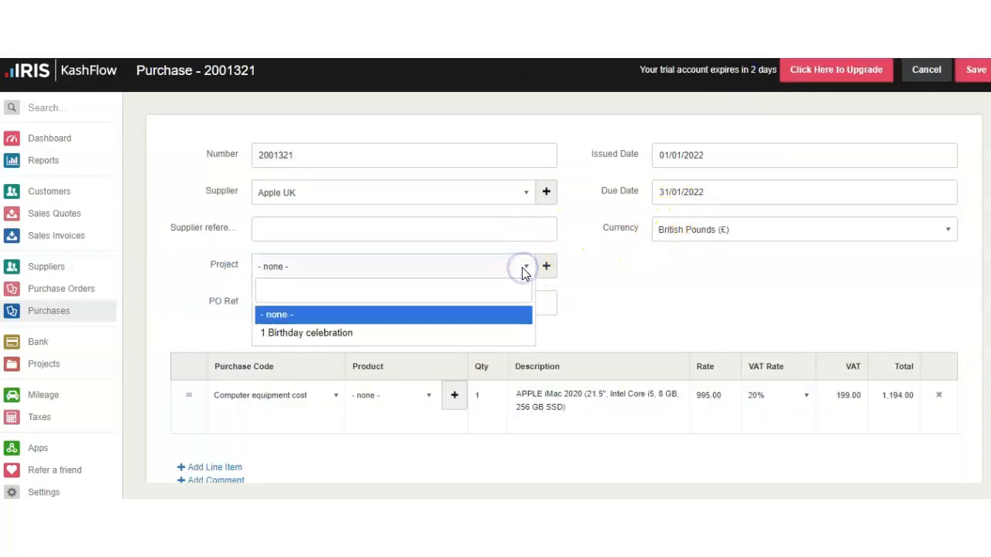
left_click(293, 334)
scroll(176, 399, "down", 1)
scroll(183, 401, "down", 2)
scroll(188, 400, "up", 3)
left_click(974, 69)
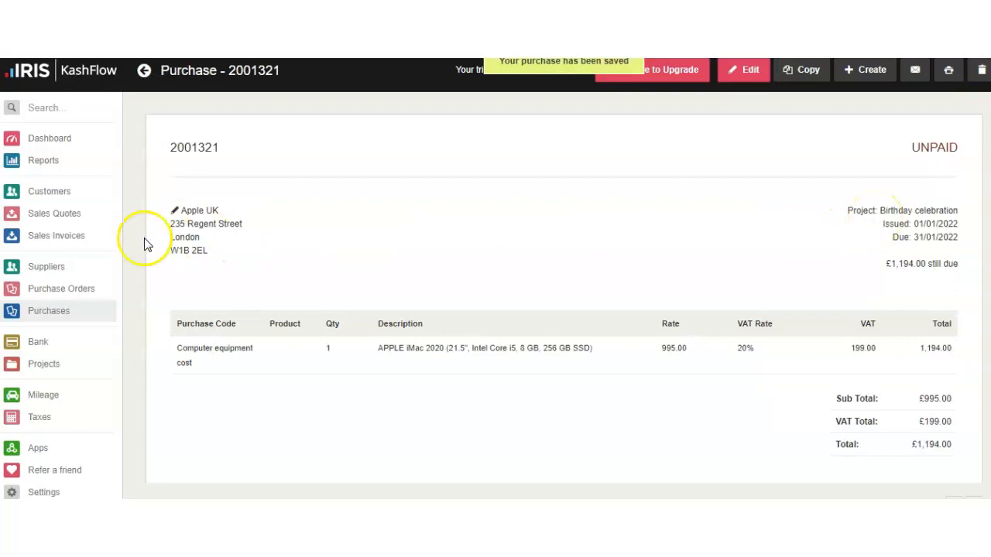
- Start a new sales invoice for the individual customer linked to the birthday project
left_click(50, 237)
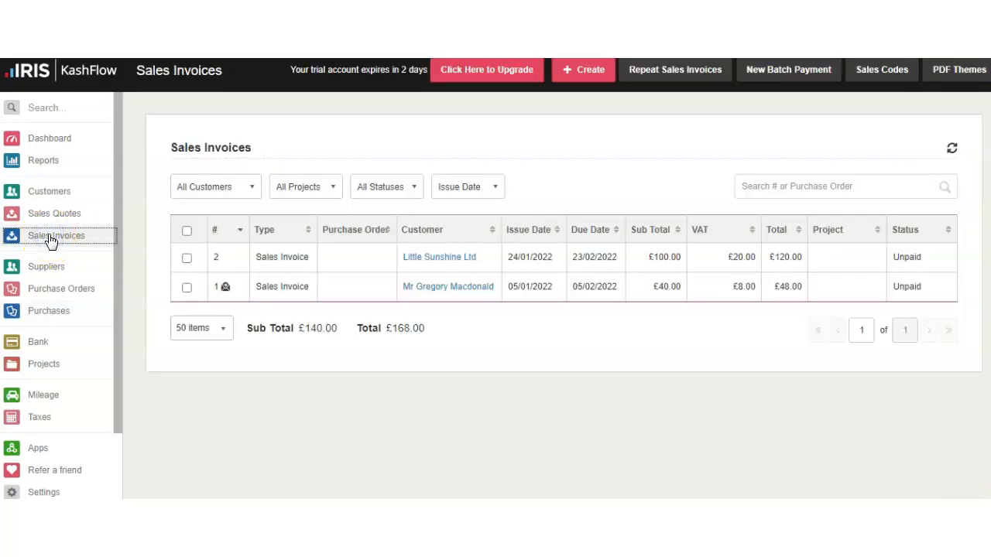
left_click(583, 71)
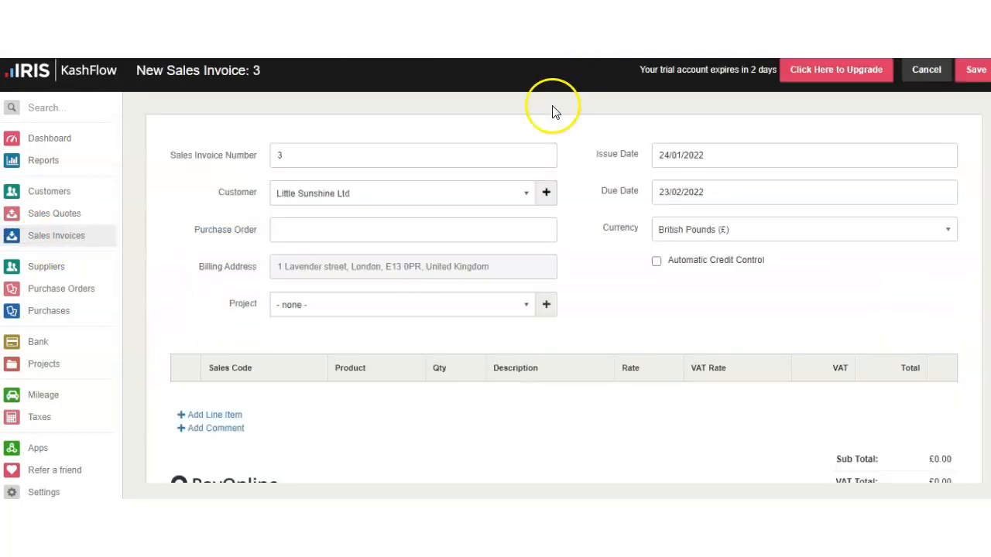
left_click(345, 195)
left_click(352, 258)
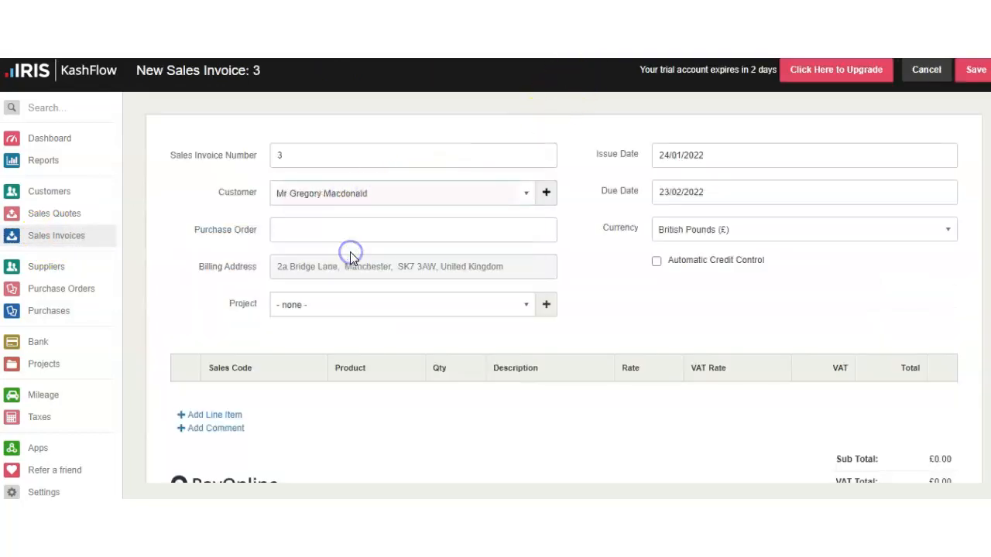
- Add a line item with the Contracts sales code and assign the invoice to the Birthday celebration project
left_click(225, 418)
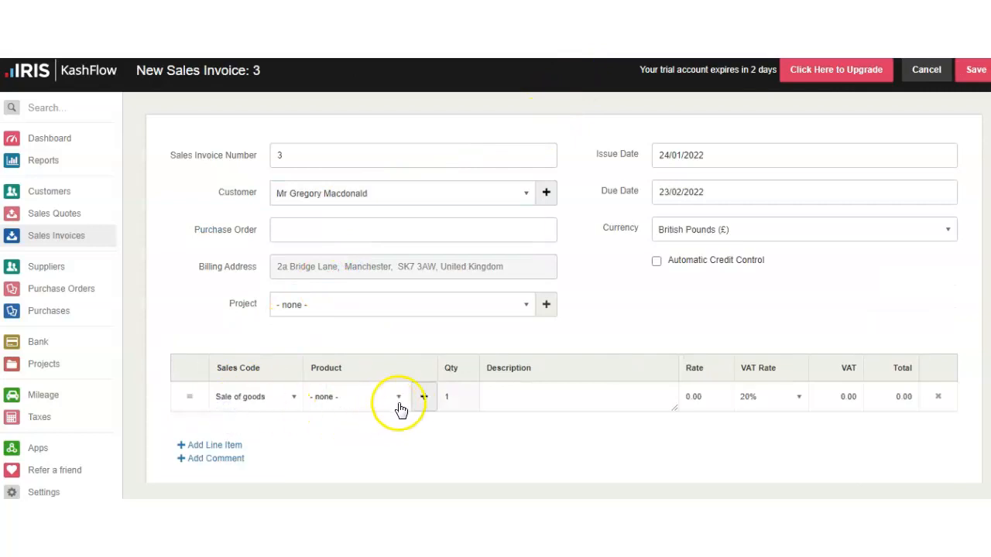
left_click(398, 398)
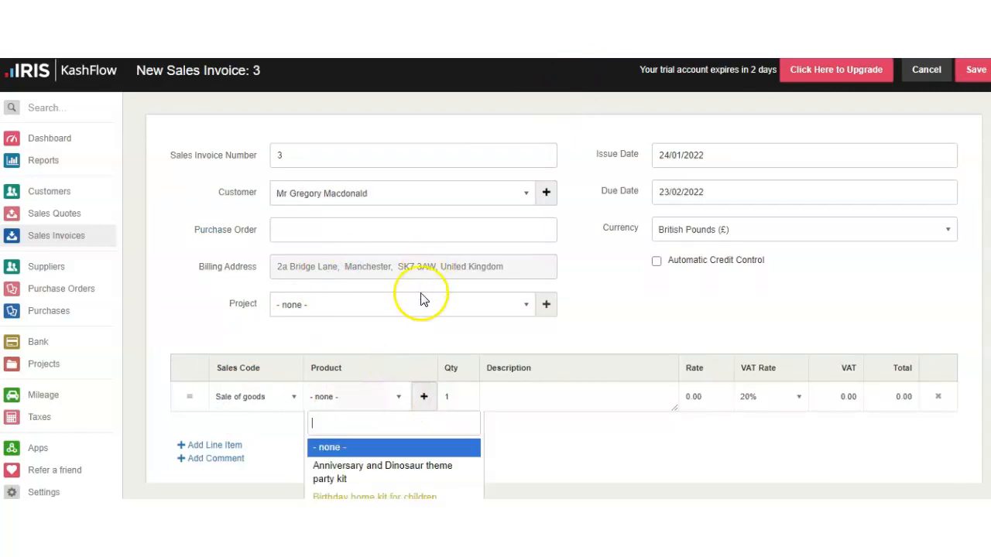
left_click(422, 307)
left_click(387, 372)
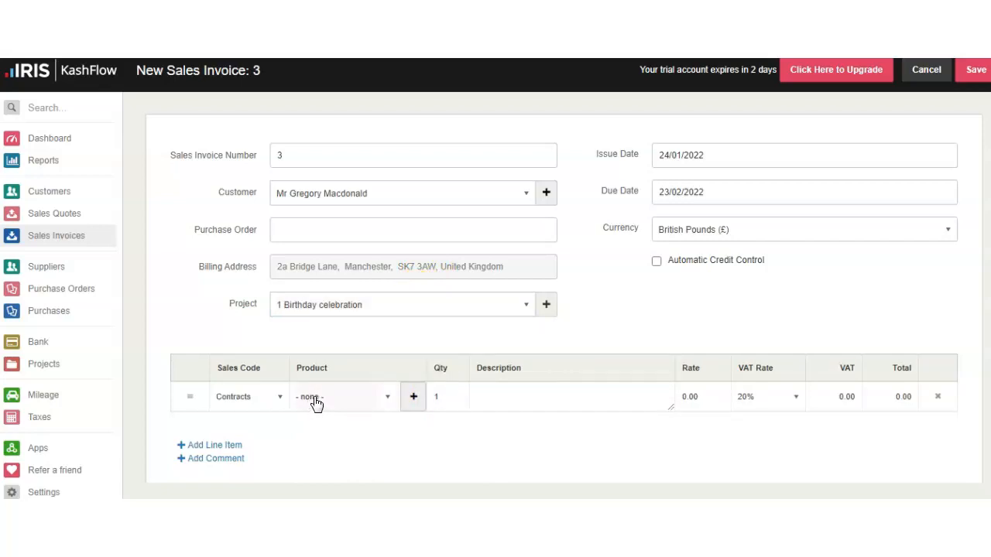
- Describe the line item as "Hire of equipment and audio manager" at a rate of 100, and save the sales invoice
left_click(527, 397)
type("manager")
key("Tab")
type("100")
scroll(426, 412, "down", 1)
left_click(426, 412)
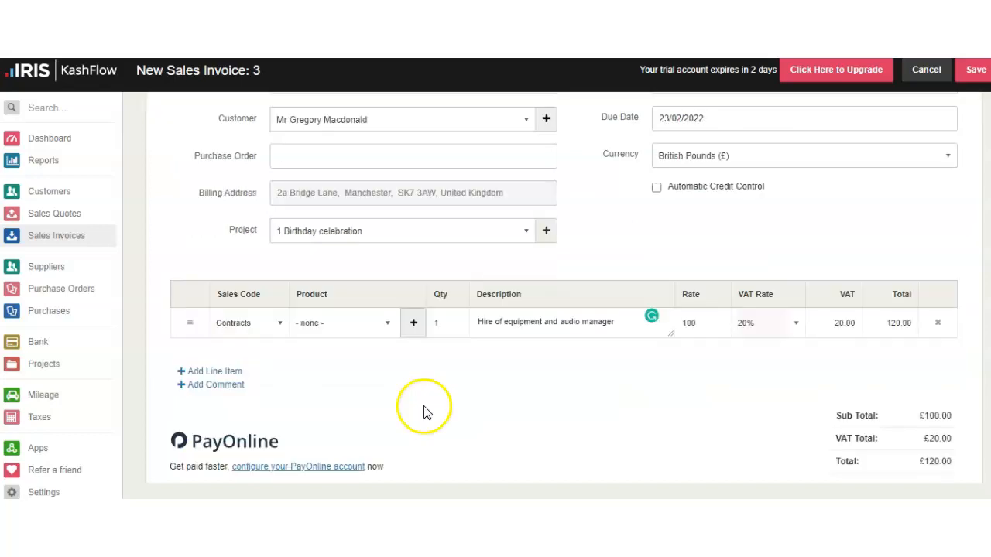
scroll(336, 361, "down", 1)
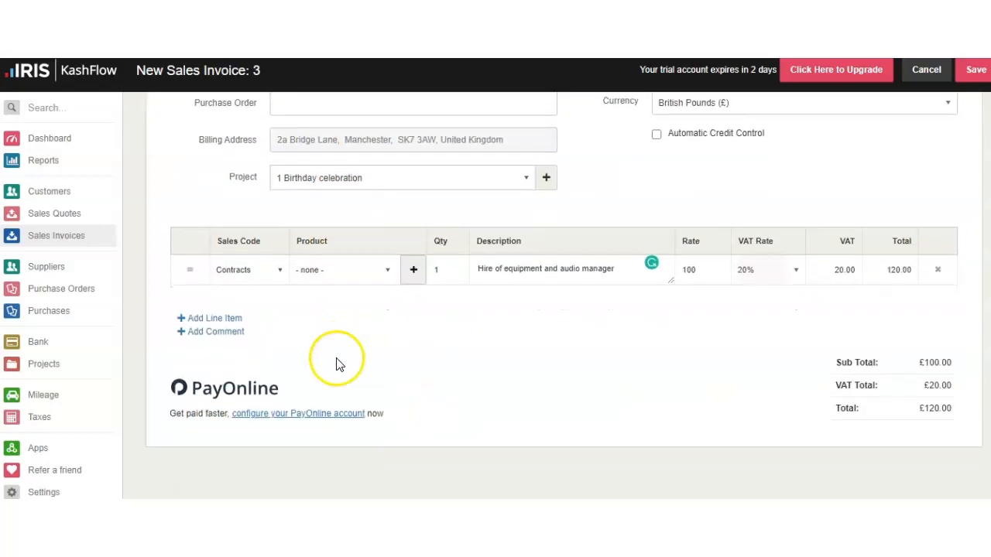
scroll(908, 113, "up", 2)
left_click(969, 72)
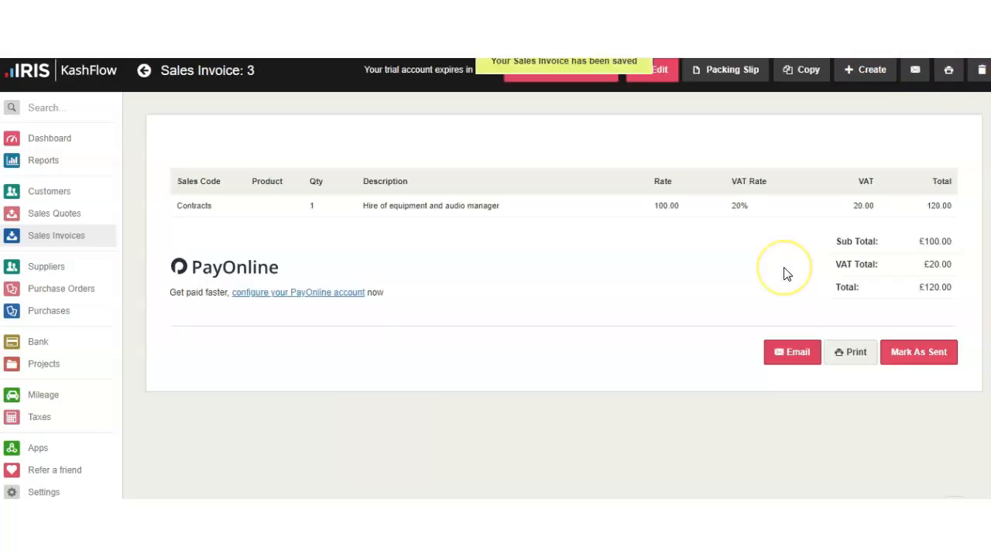
left_click(790, 216)
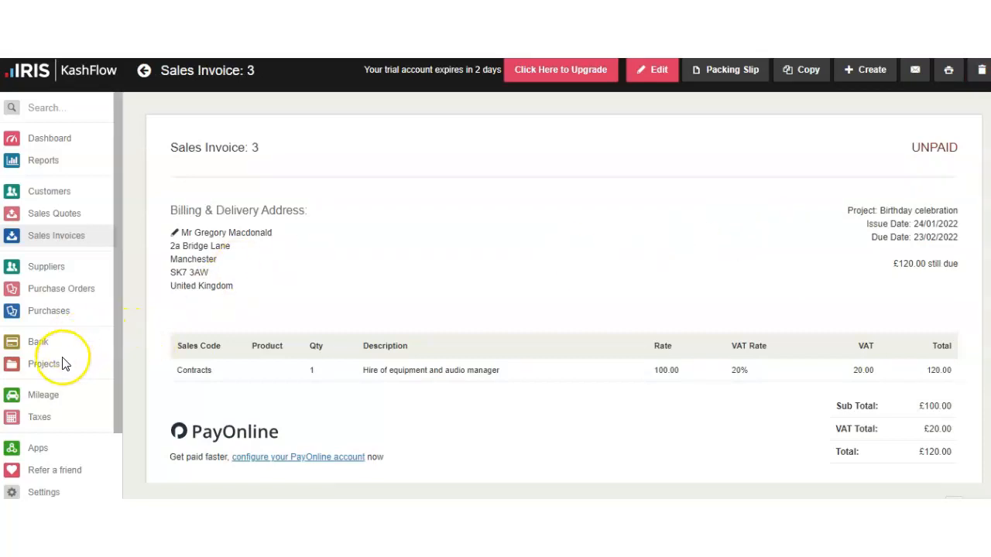
- Reopen the Birthday celebration project, compare its actual figures with the targets, and run its Profit & Loss report
left_click(51, 374)
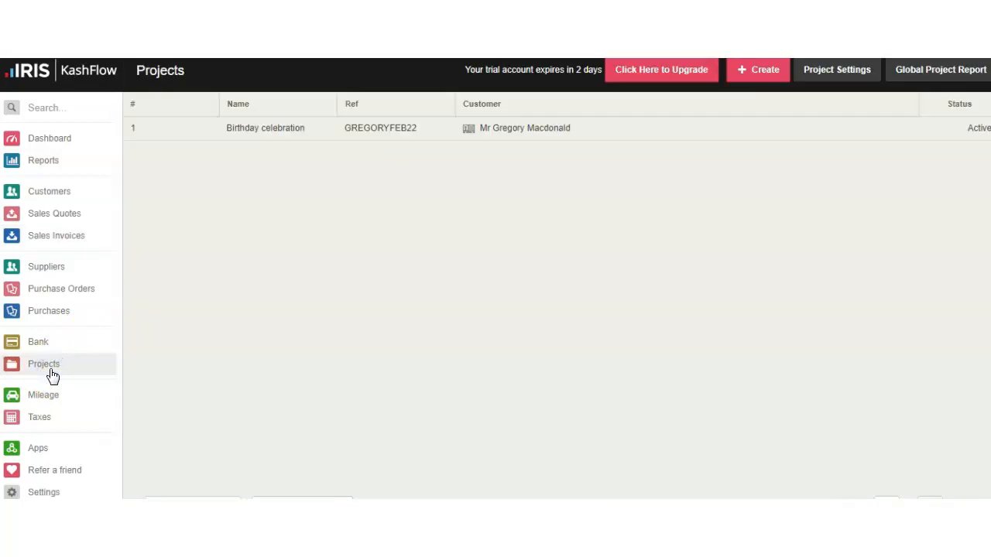
left_click(265, 128)
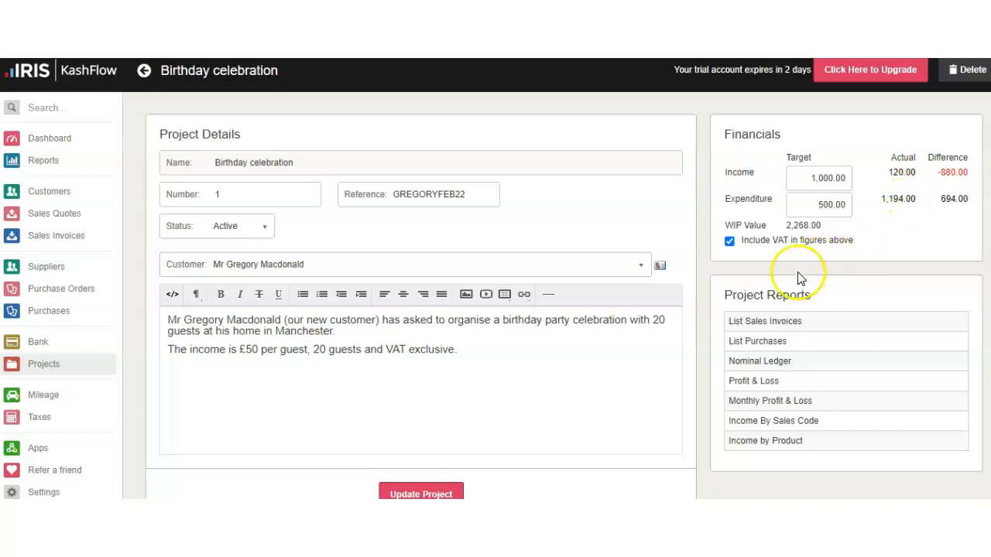
left_click(776, 383)
left_click(575, 301)
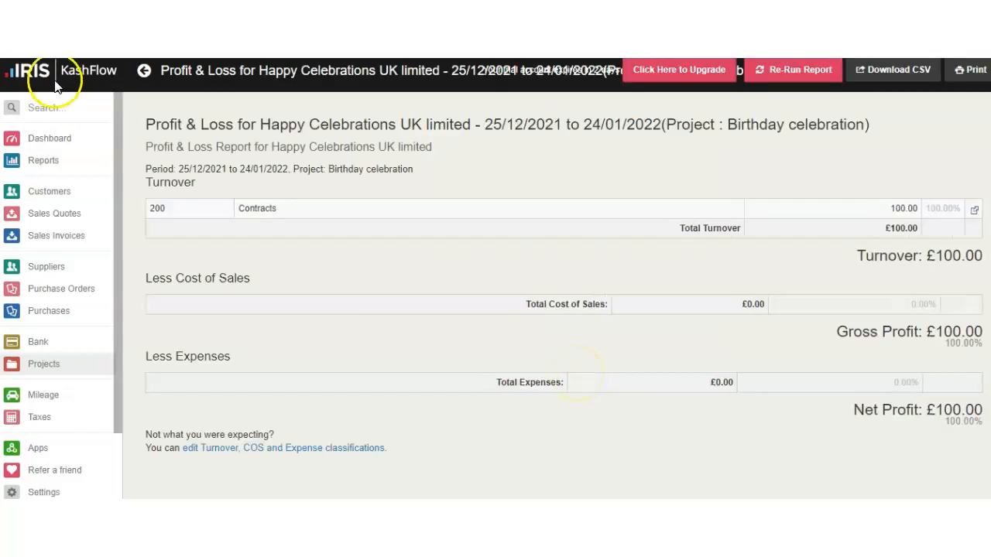
- Return to the Birthday celebration project and open its list of purchases
left_click(18, 46)
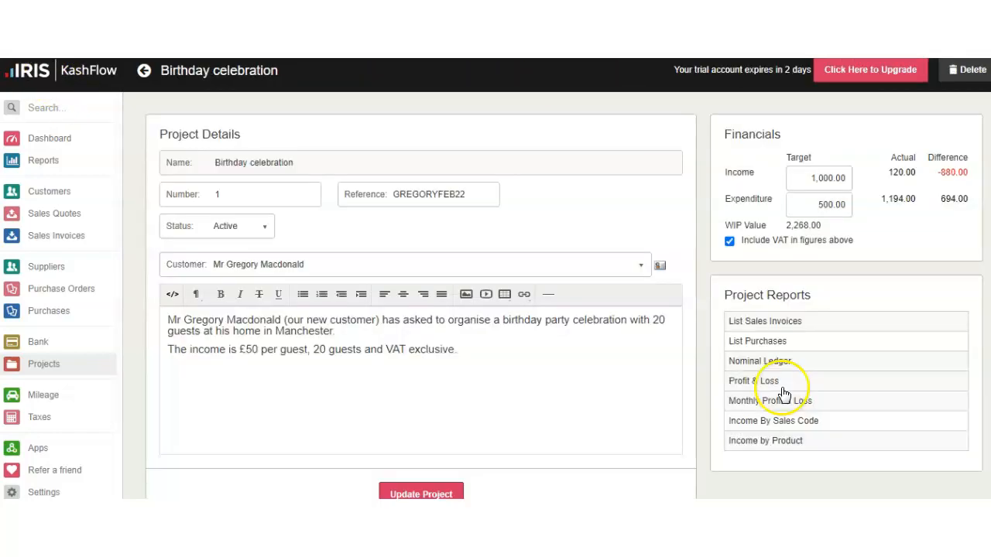
left_click(777, 343)
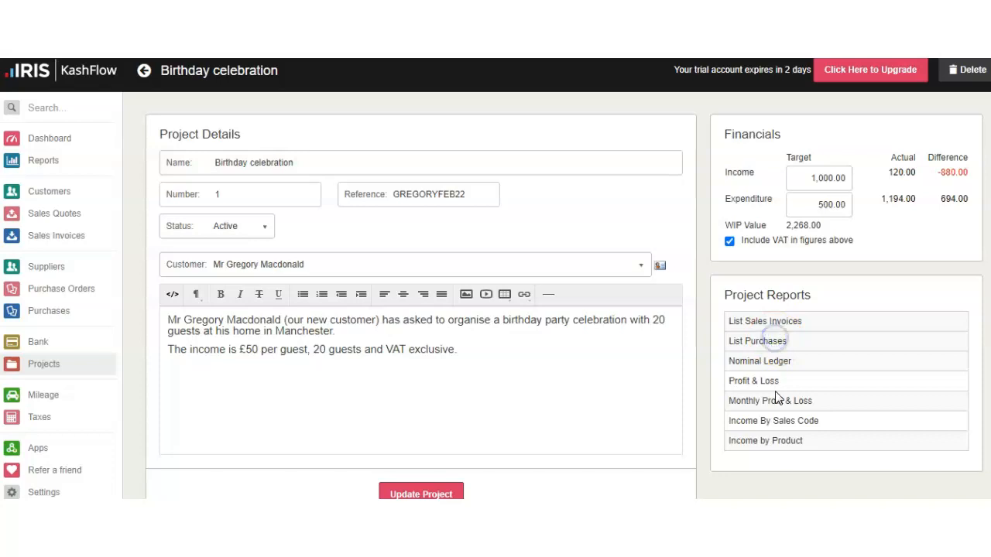